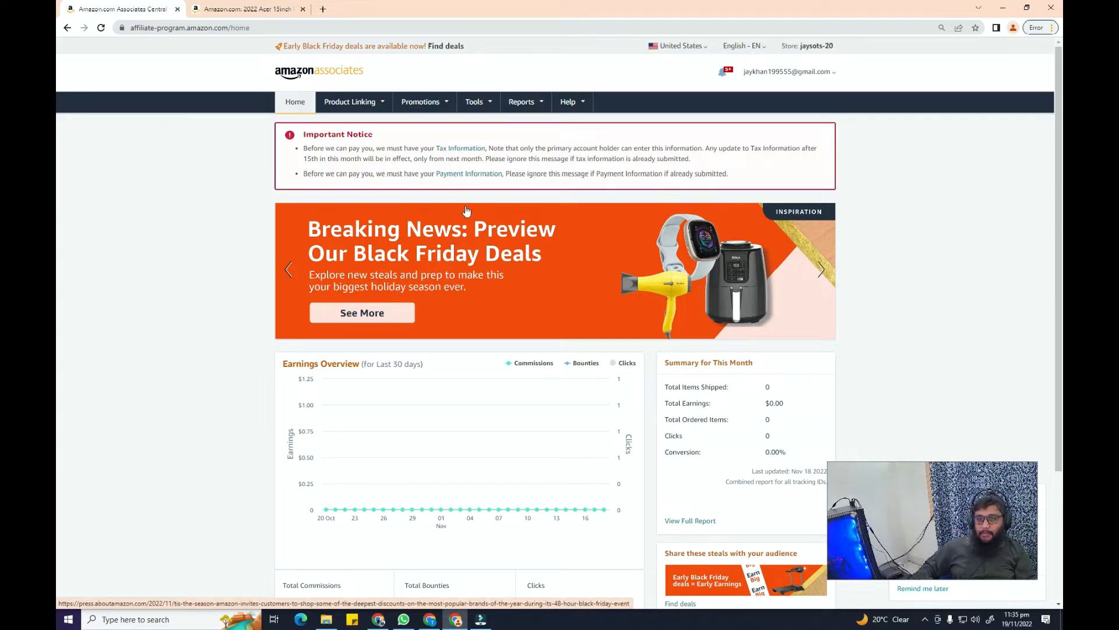
Start the tax interview from the Tax Information link in the home page's Important Notice
click(456, 148)
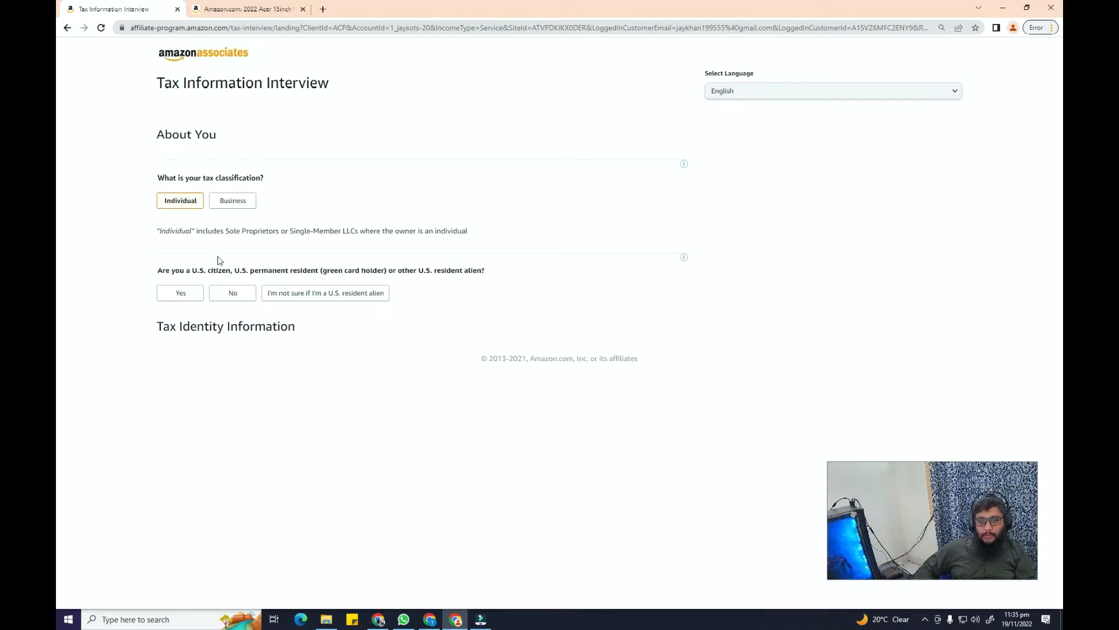
Answer No to both the U.S. citizen/resident and intermediary agent questions
click(239, 295)
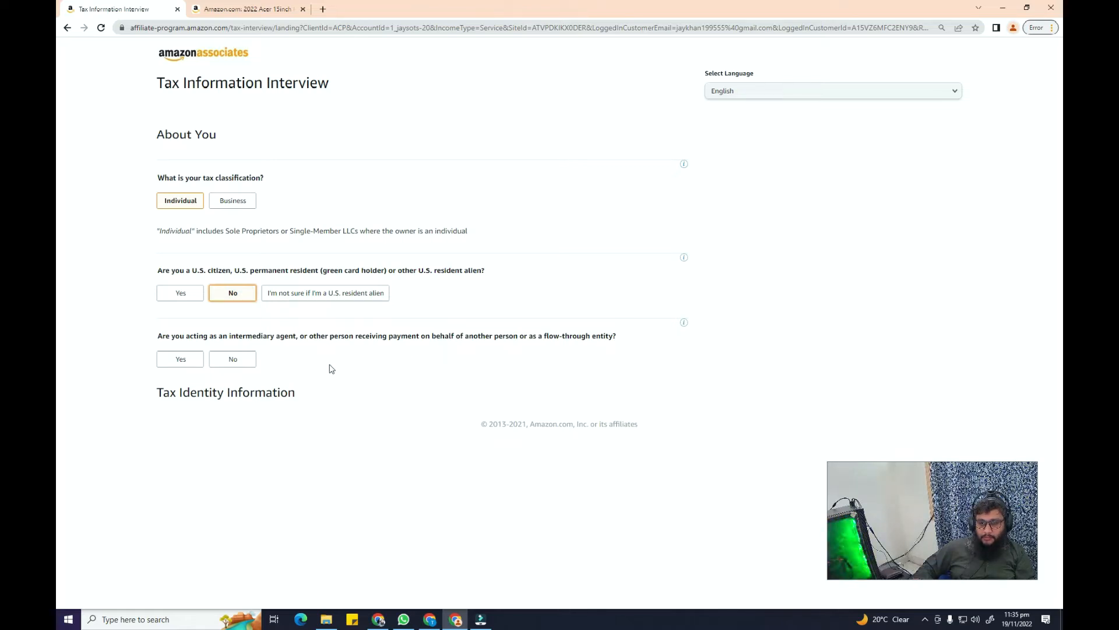
click(237, 361)
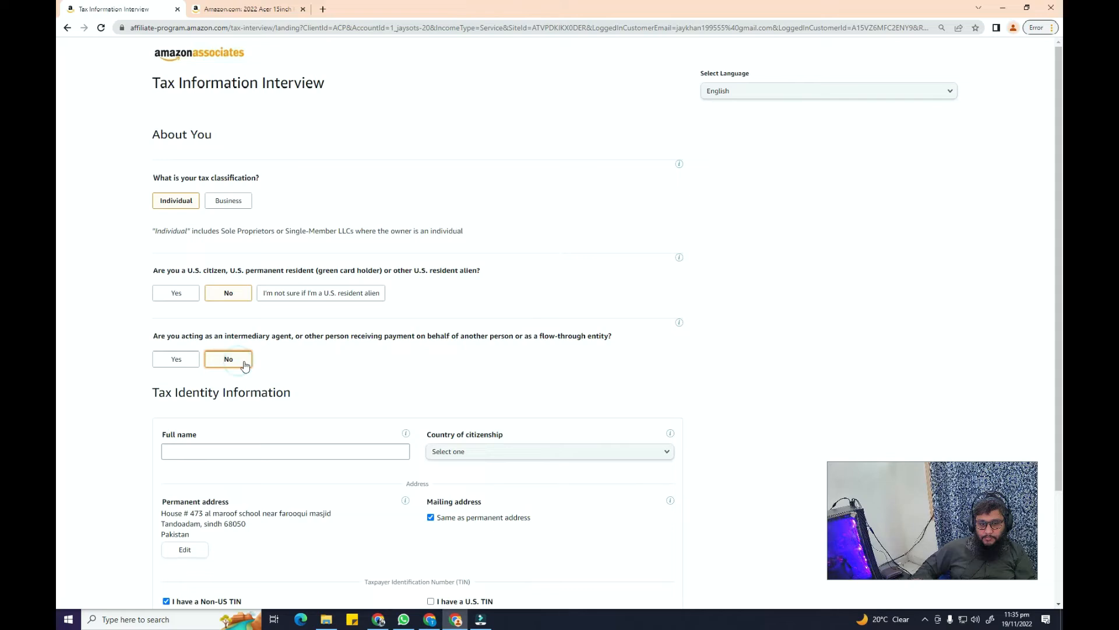
scroll(332, 396, down, 2)
Enter the account holder's full legal name and set country of citizenship to Pakistan
click(323, 348)
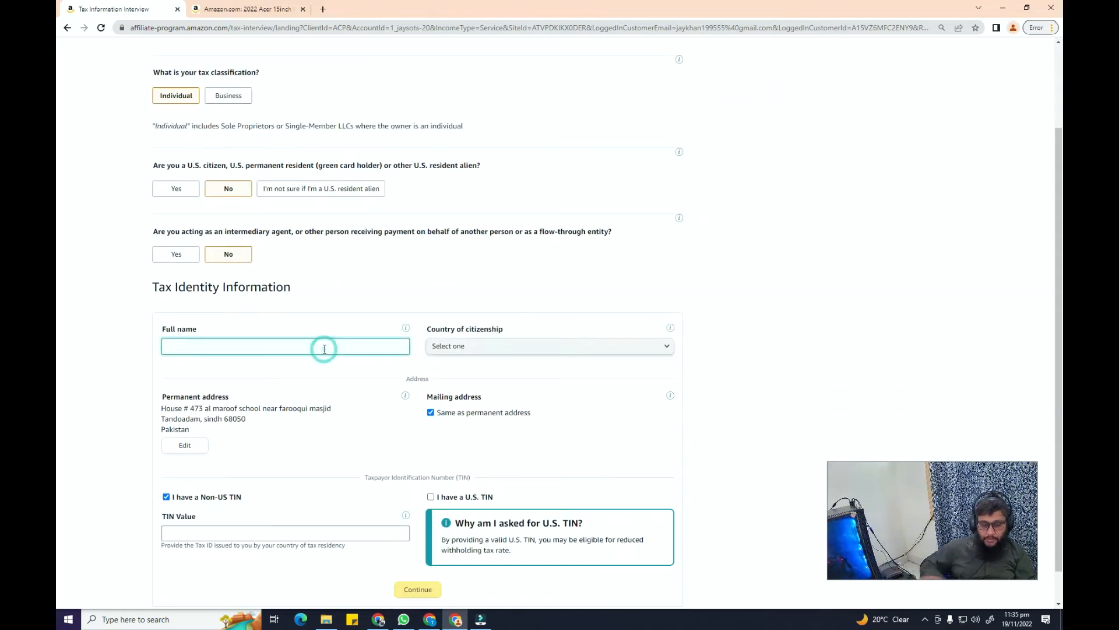
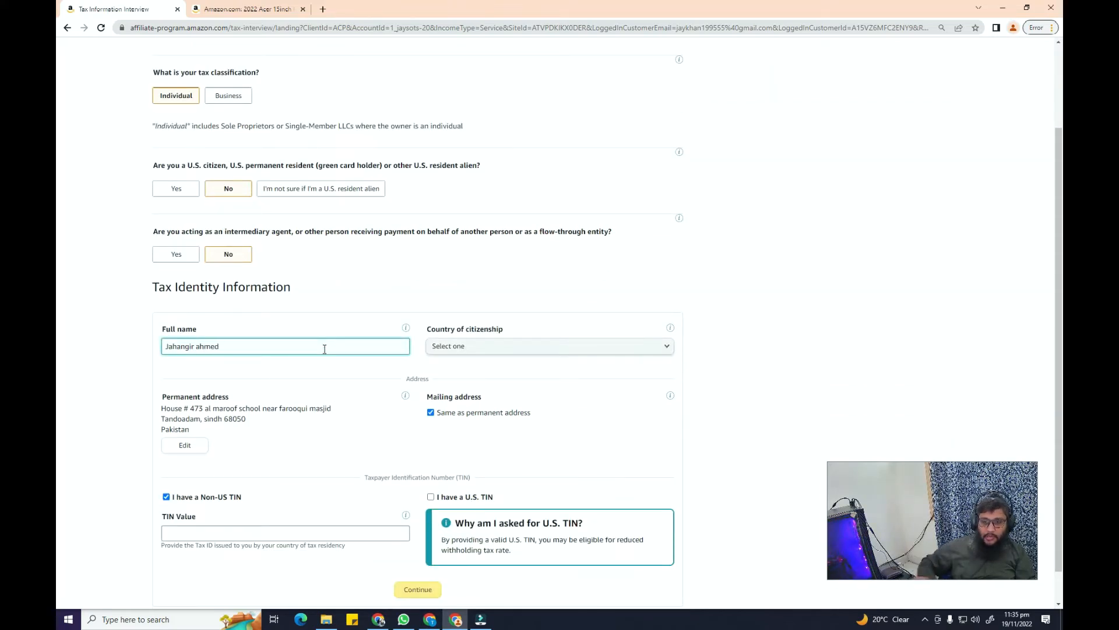
click(457, 347)
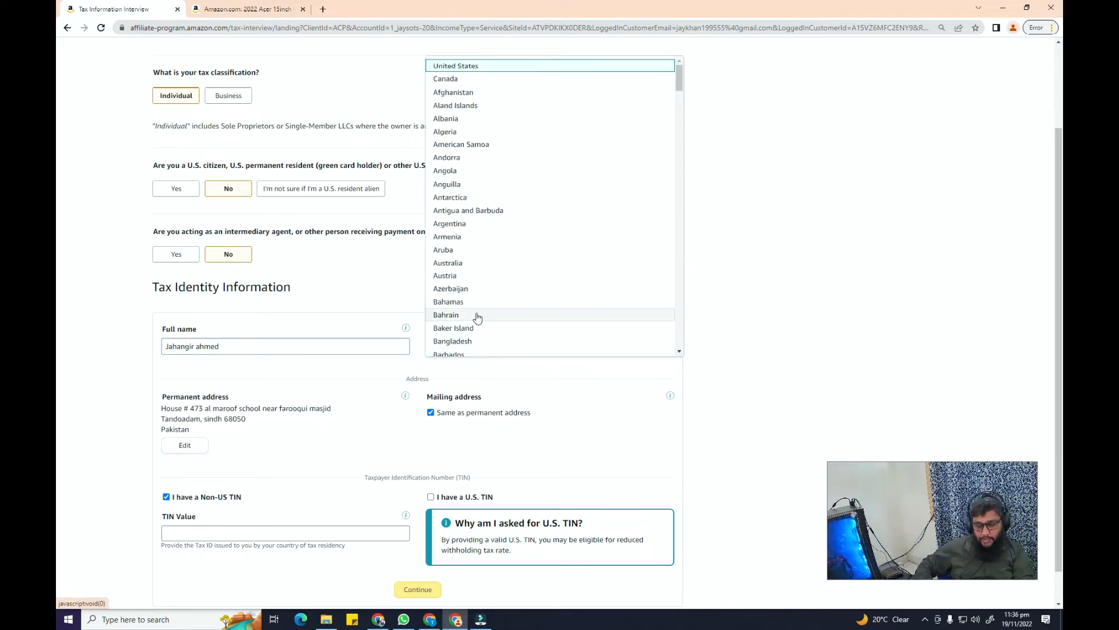
key(p)
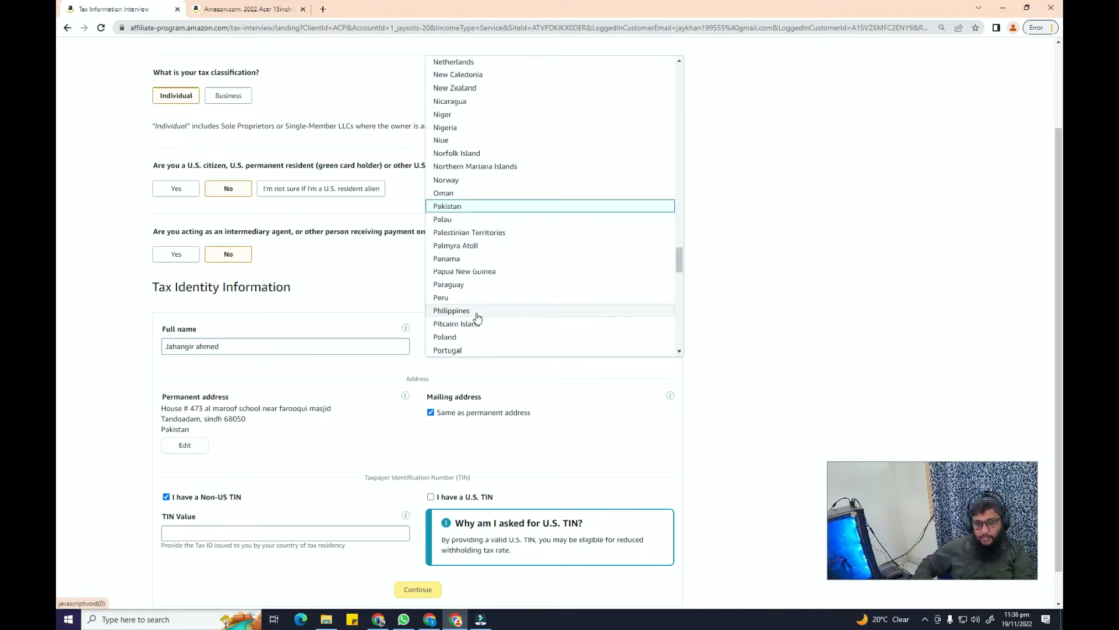
click(483, 208)
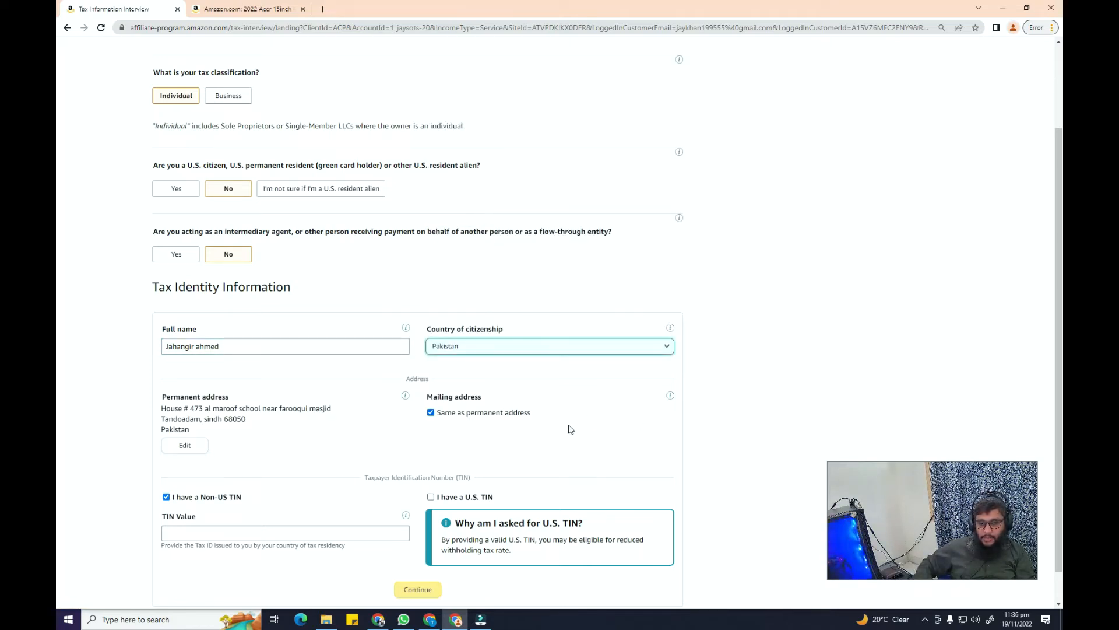
scroll(300, 493, up, 1)
scroll(309, 493, down, 1)
scroll(315, 493, down, 1)
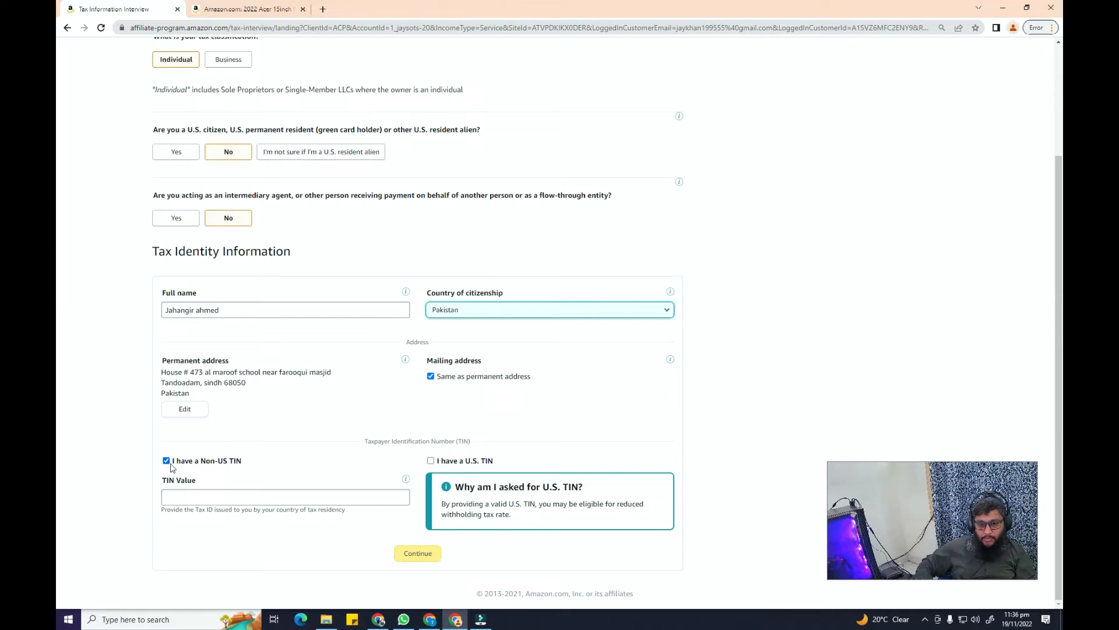
Declare no non-US TIN because the country doesn't issue TINs, and continue
click(168, 461)
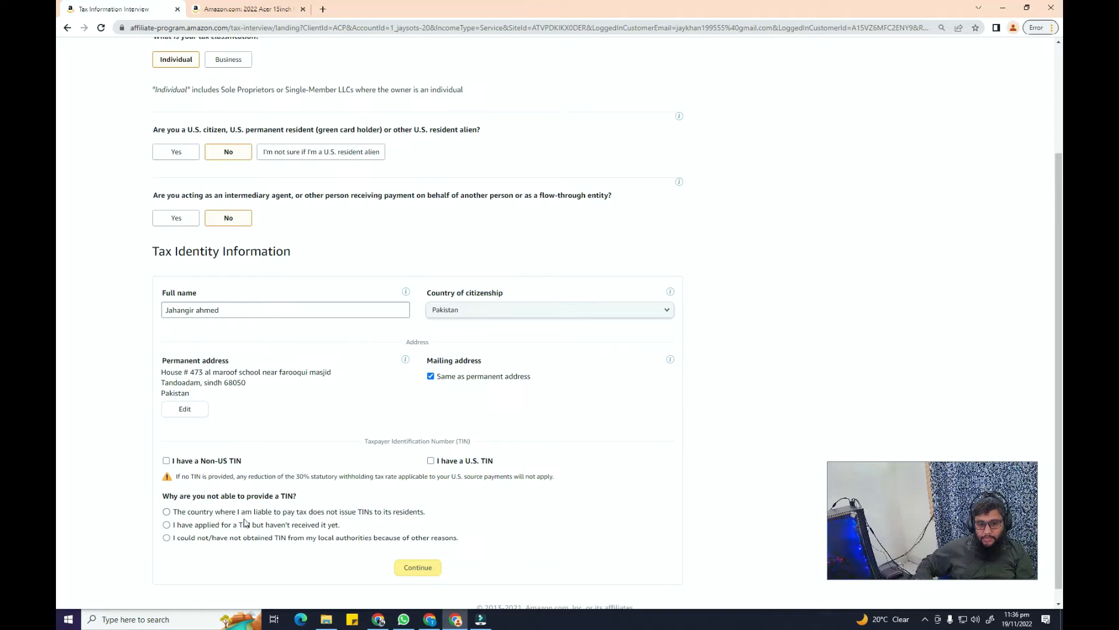
click(353, 515)
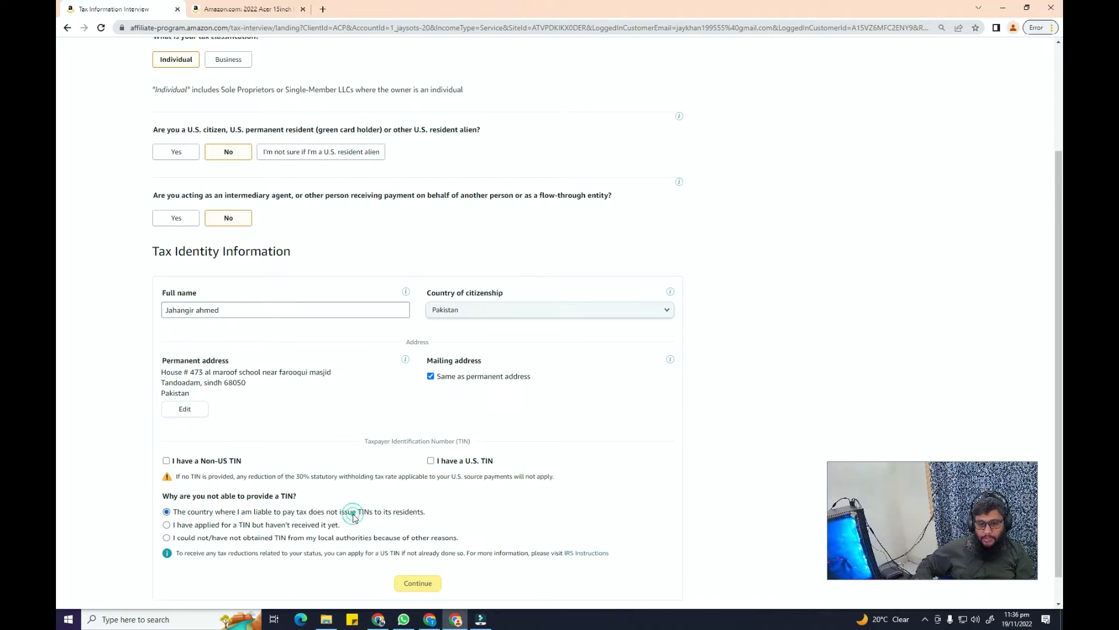
click(426, 584)
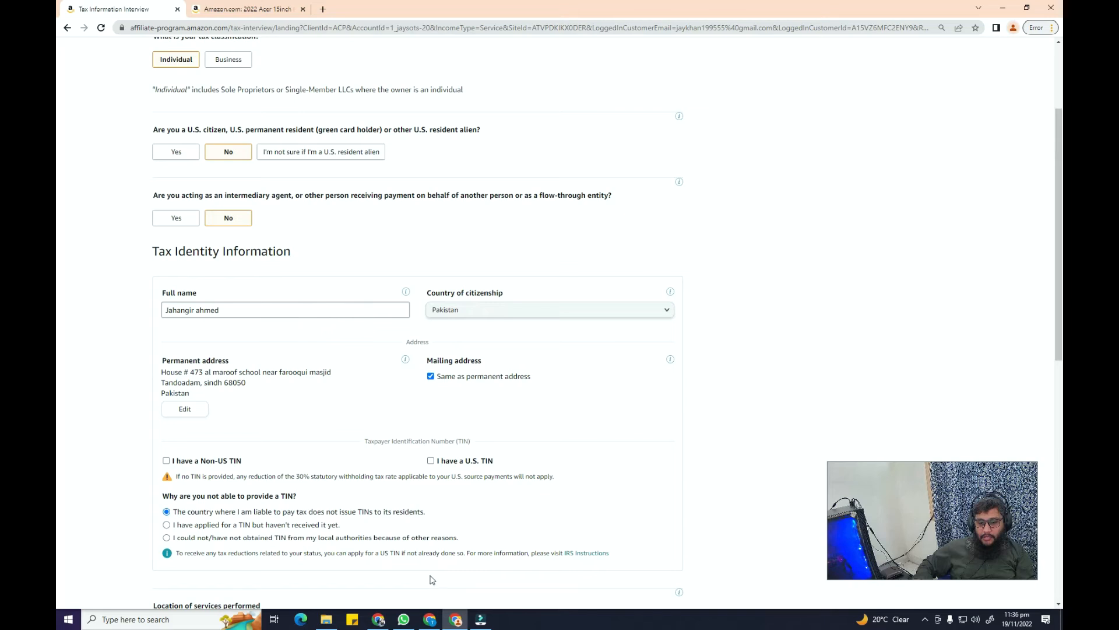
scroll(859, 444, down, 5)
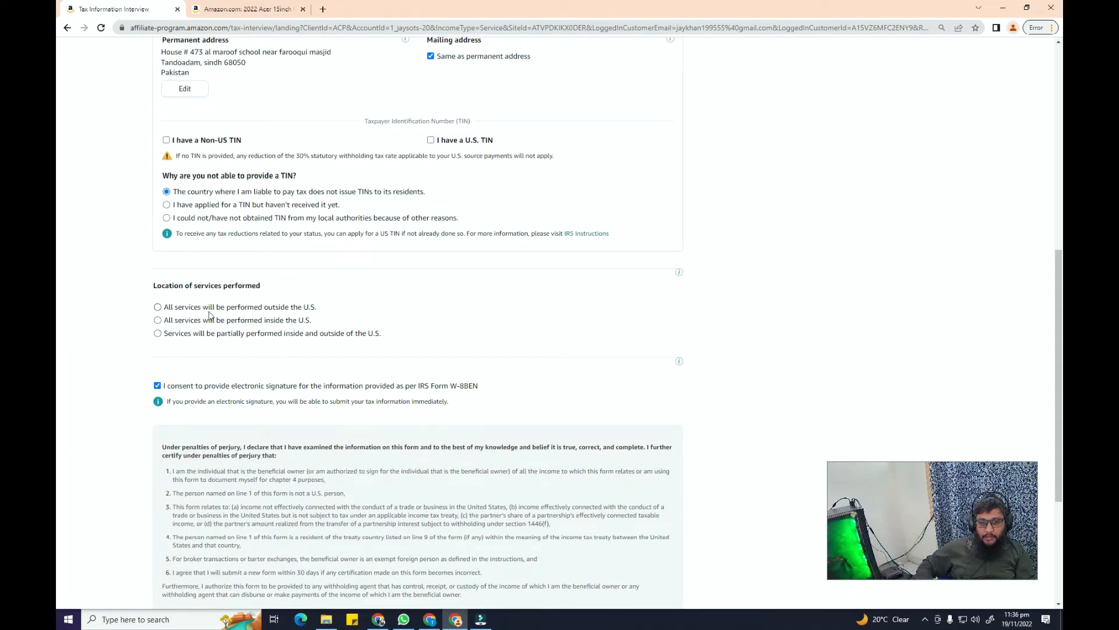
Mark all services as performed outside the U.S., certify, sign with the full name, and preview
click(263, 307)
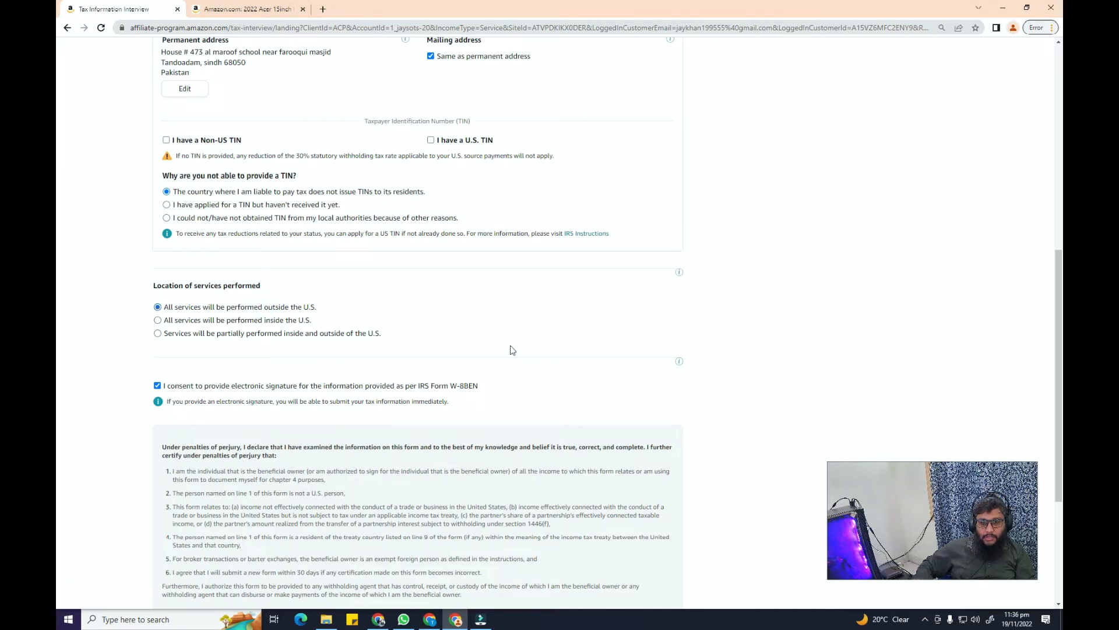
scroll(58, 444, down, 3)
scroll(58, 444, down, 1)
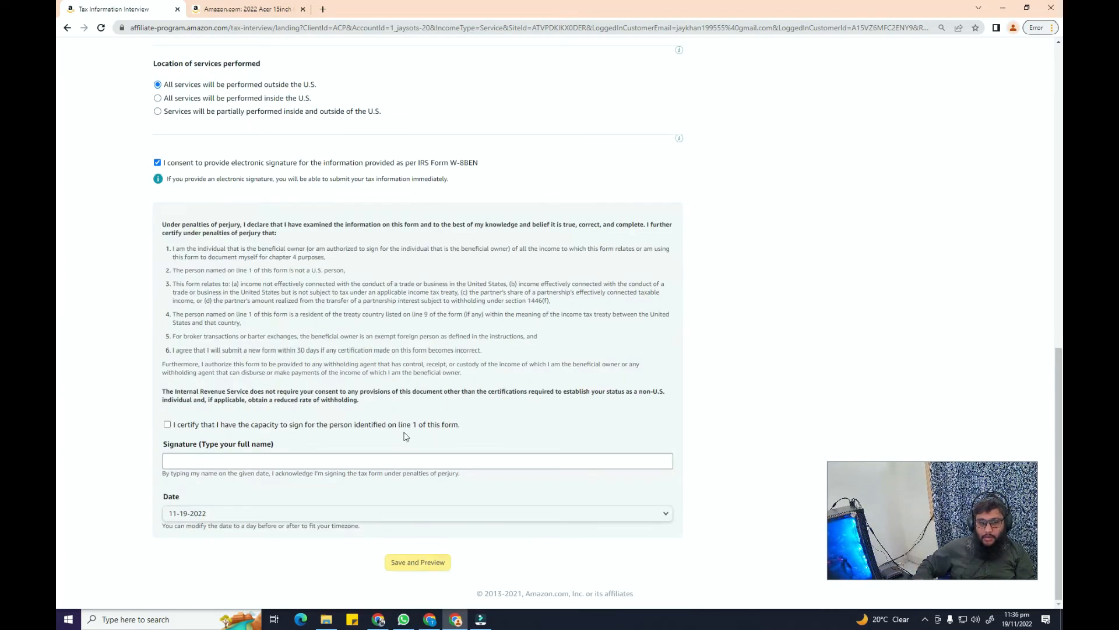
click(167, 425)
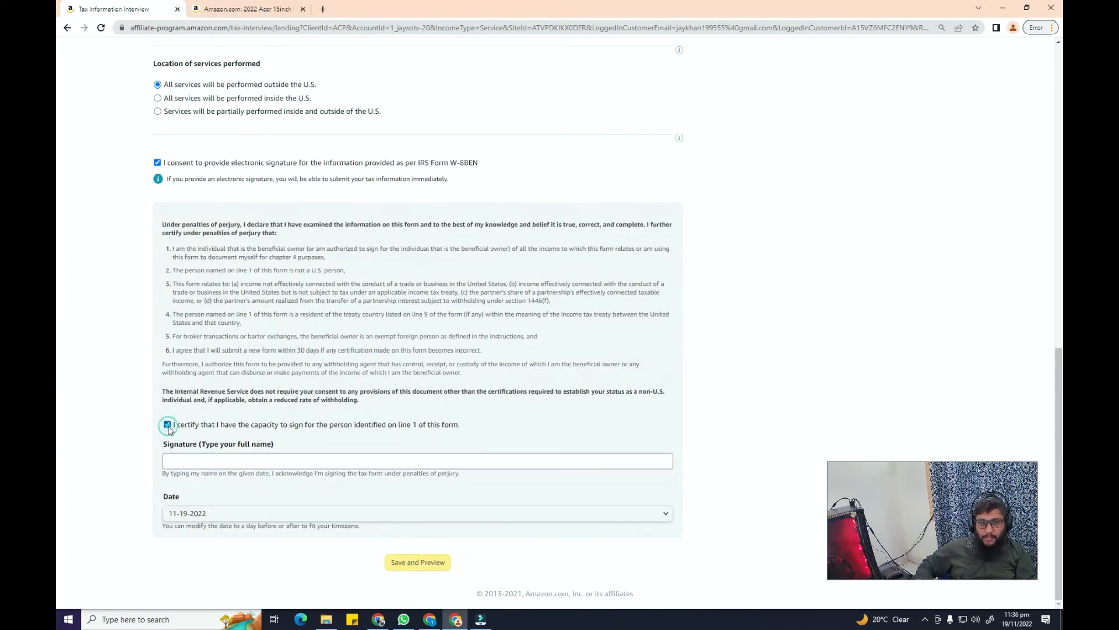
click(185, 461)
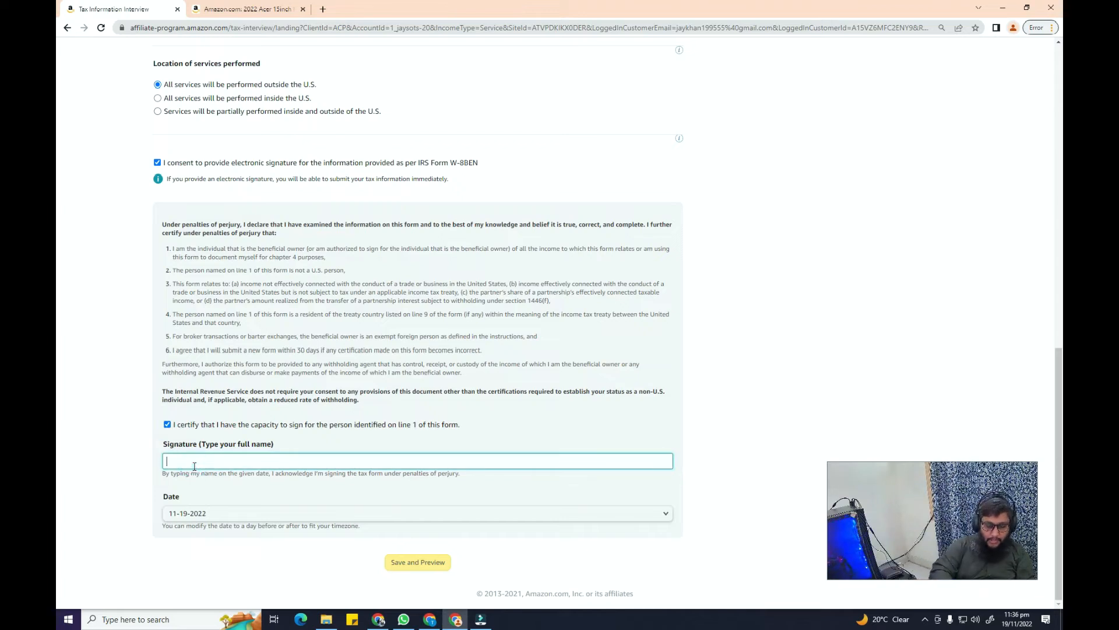
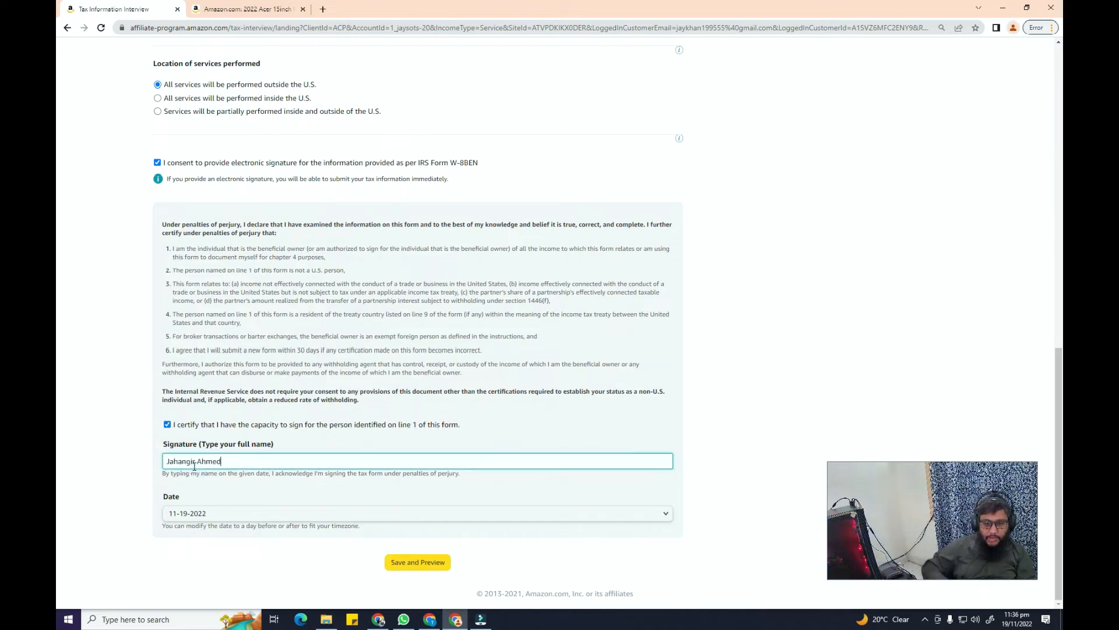
click(436, 564)
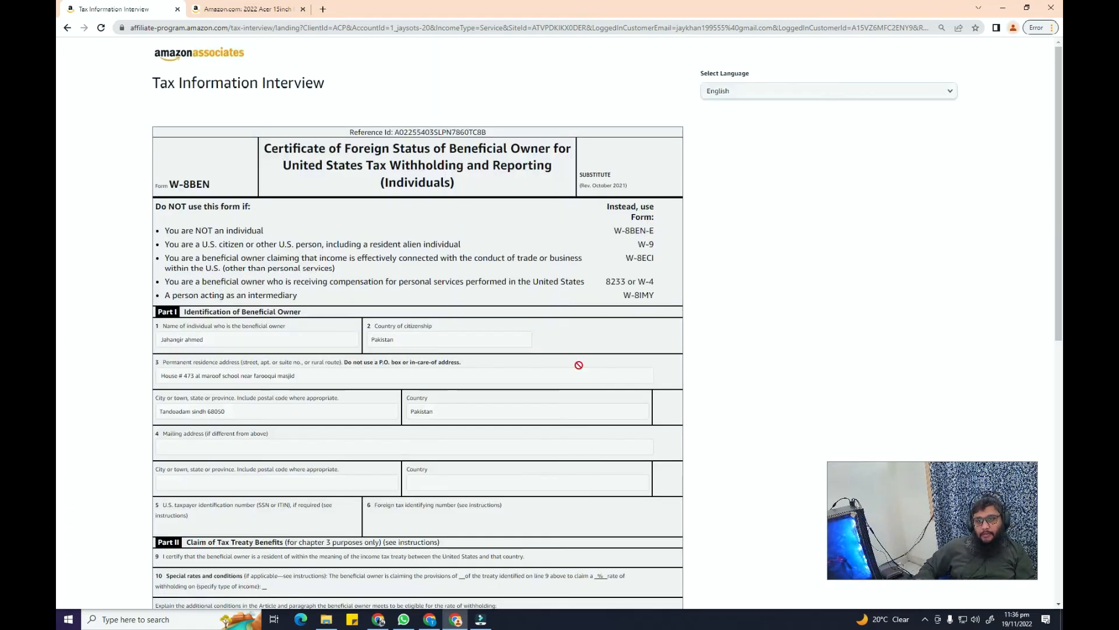
Submit the W-8BEN form from the bottom of the preview
scroll(57, 400, down, 4)
scroll(57, 401, down, 5)
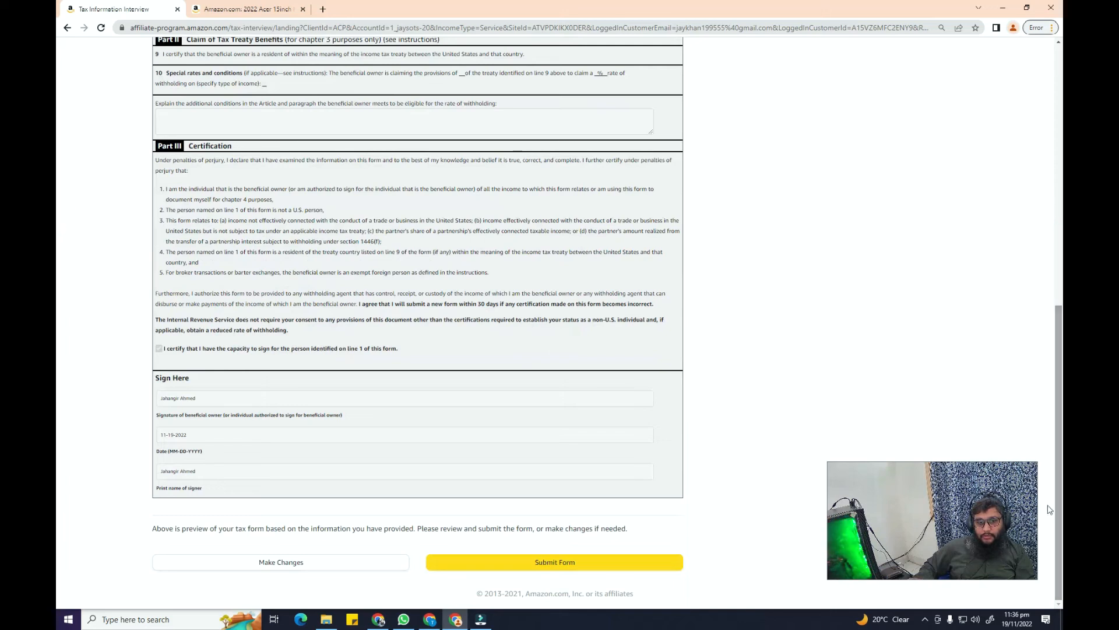
click(533, 558)
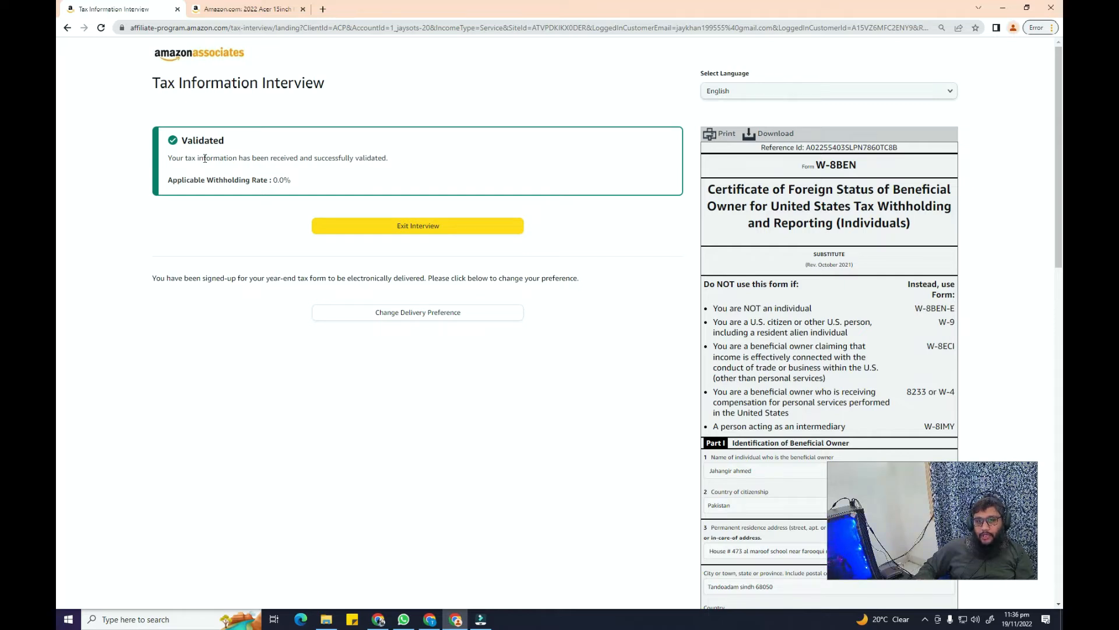
drag(166, 184, 137, 182)
click(290, 184)
click(161, 184)
click(300, 181)
click(282, 180)
drag(329, 179, 127, 169)
click(224, 174)
drag(336, 180, 146, 171)
click(206, 181)
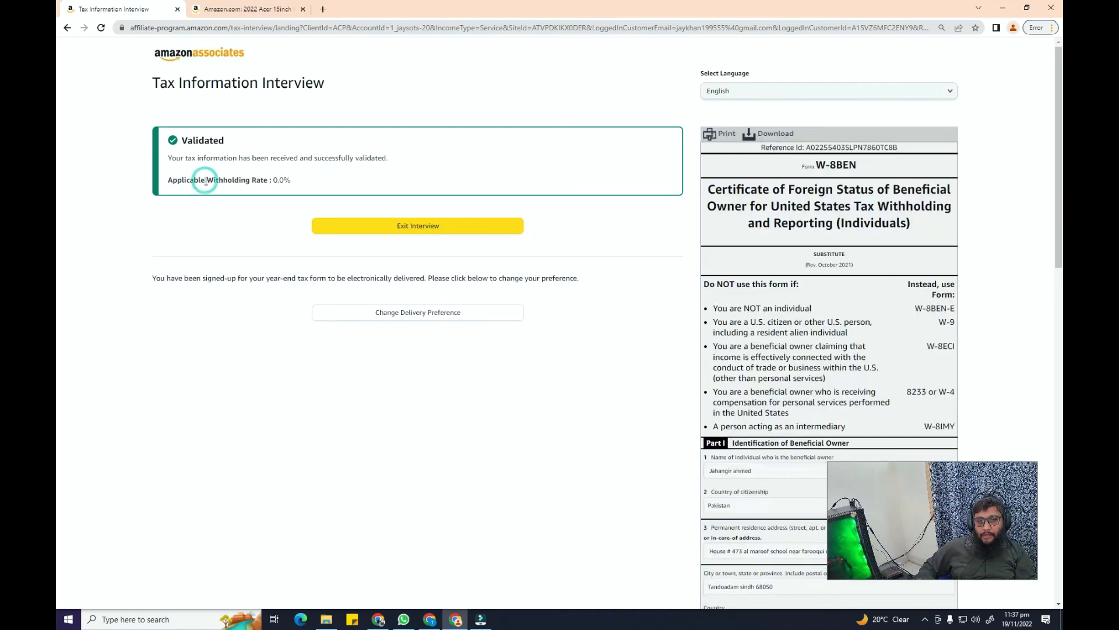
triple_click(206, 180)
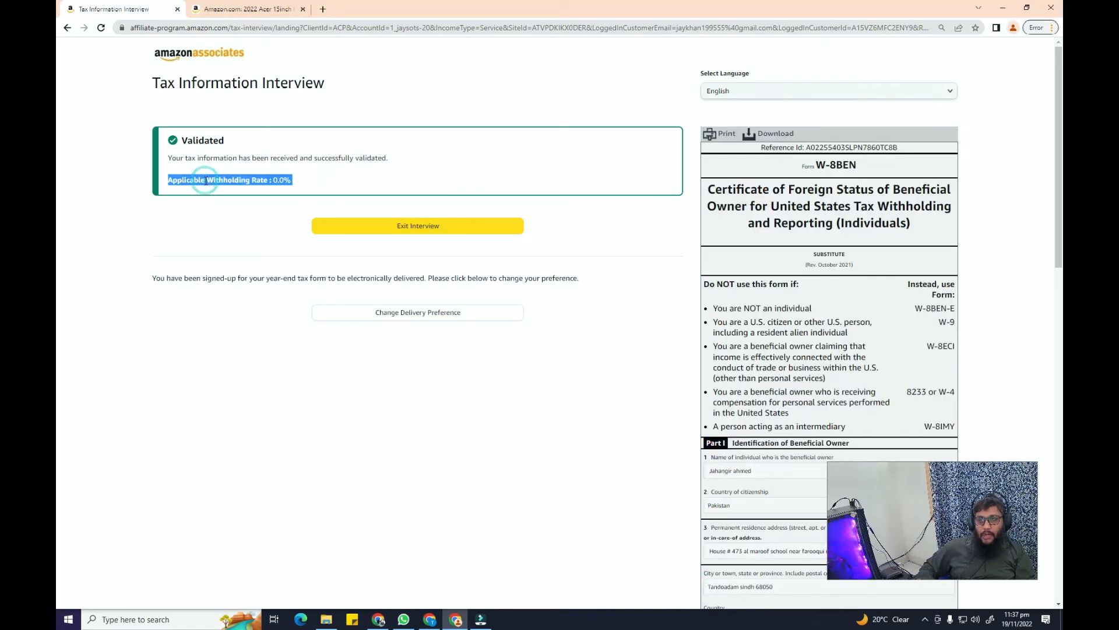
click(270, 182)
click(306, 181)
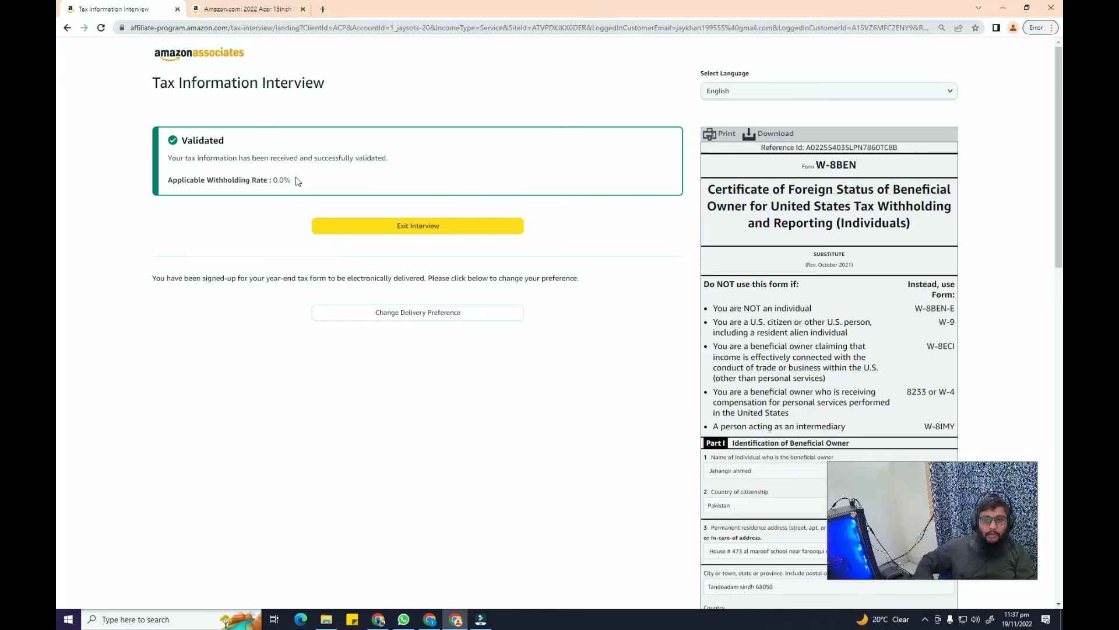
double_click(282, 180)
click(307, 178)
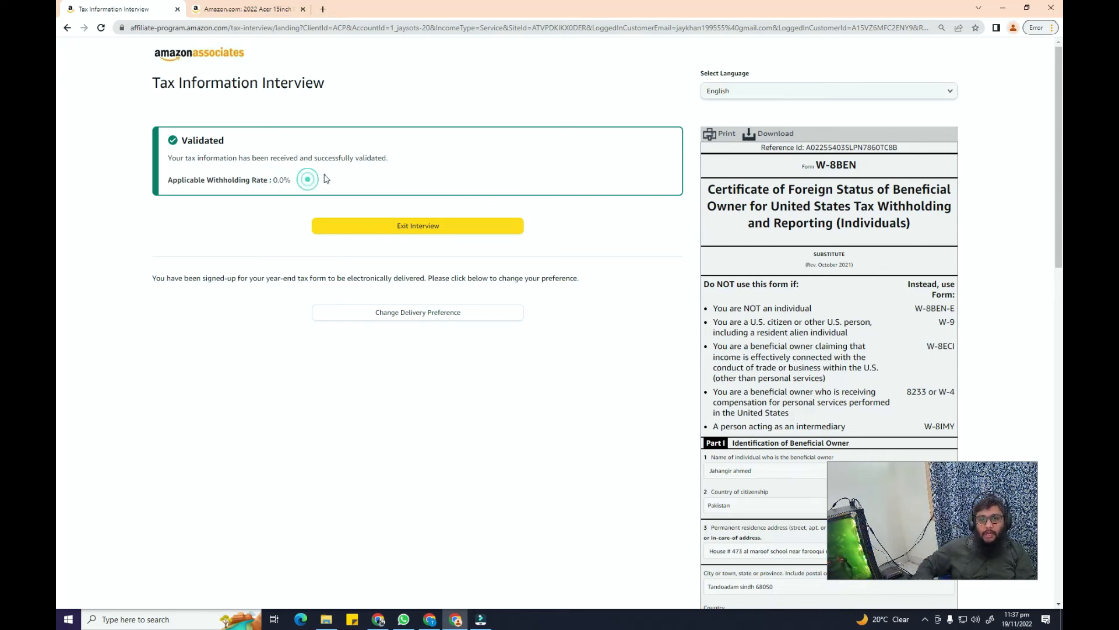
drag(169, 179, 292, 181)
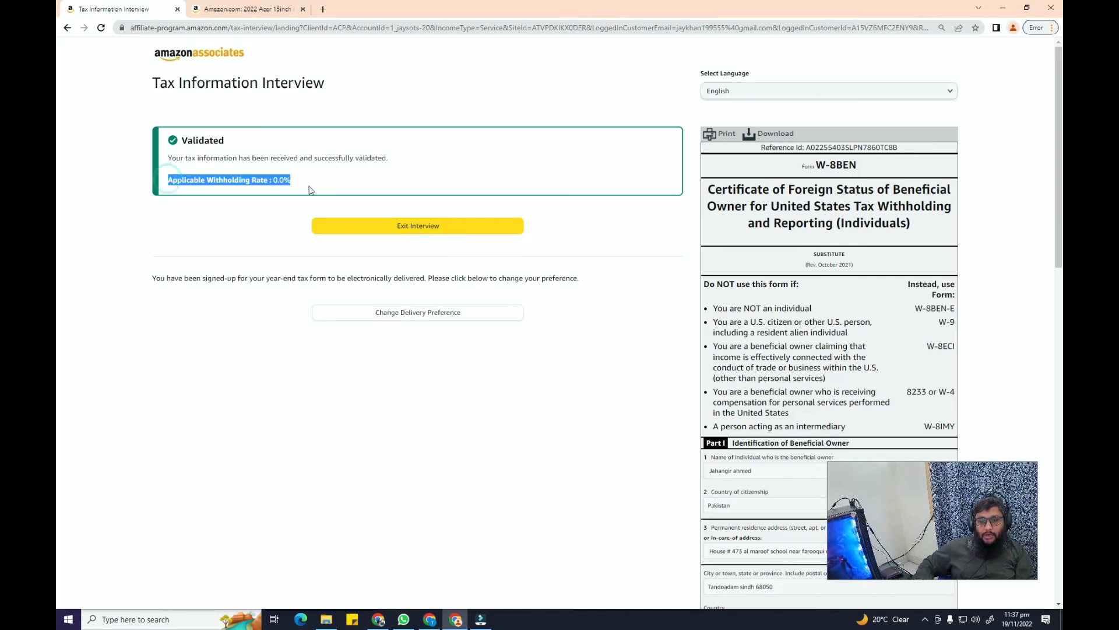
click(313, 185)
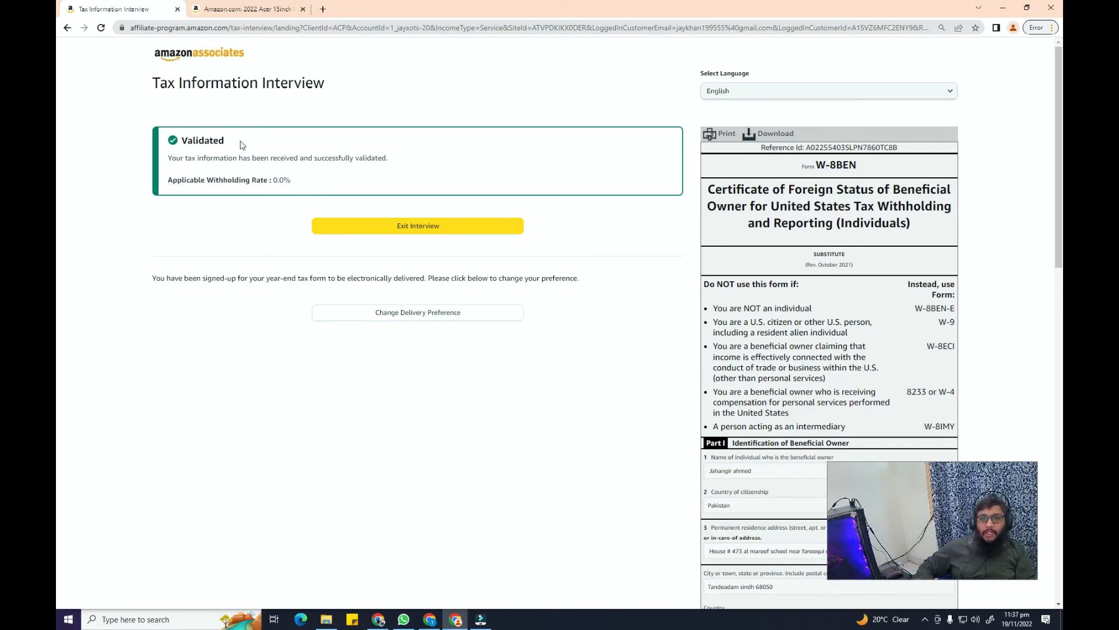
drag(271, 156, 388, 158)
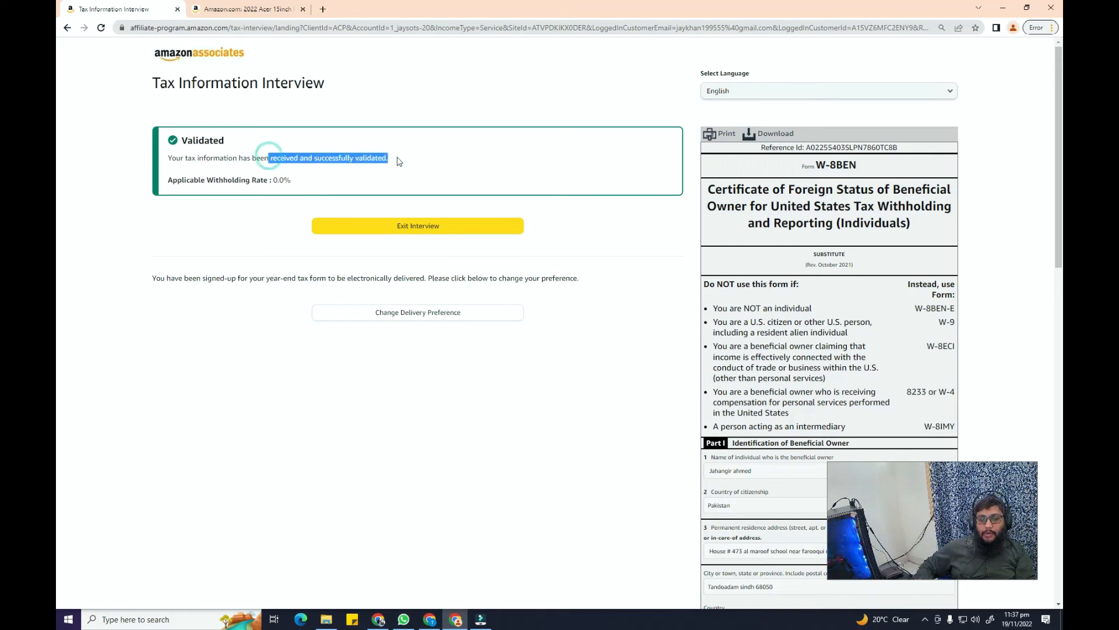
click(396, 156)
mouse_move(269, 158)
mouse_down()
mouse_move(414, 161)
mouse_move(274, 159)
mouse_up()
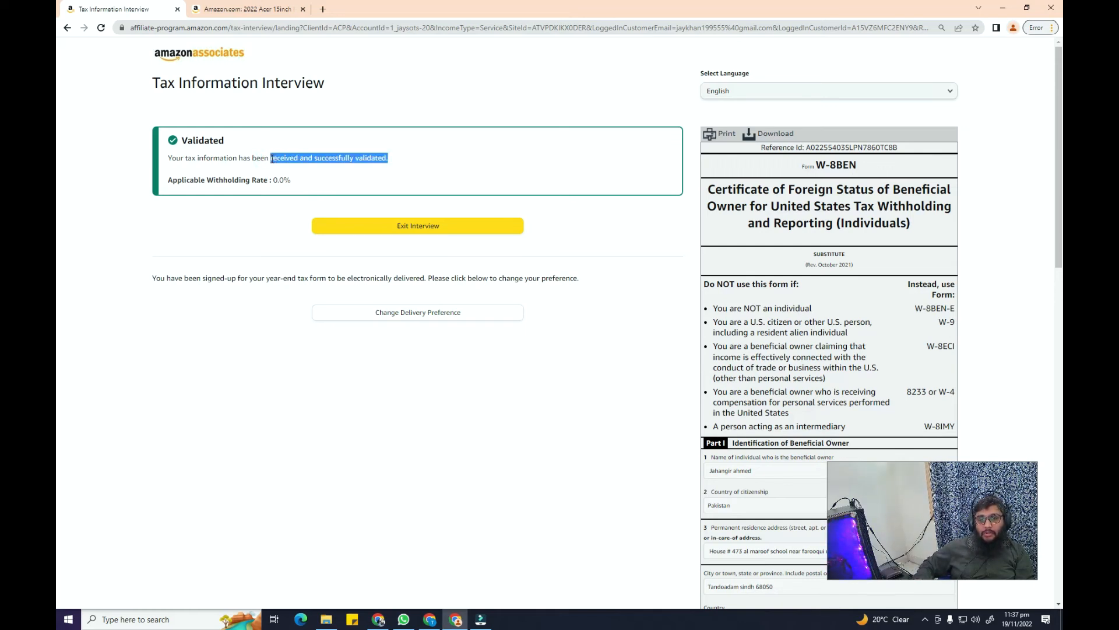
click(412, 159)
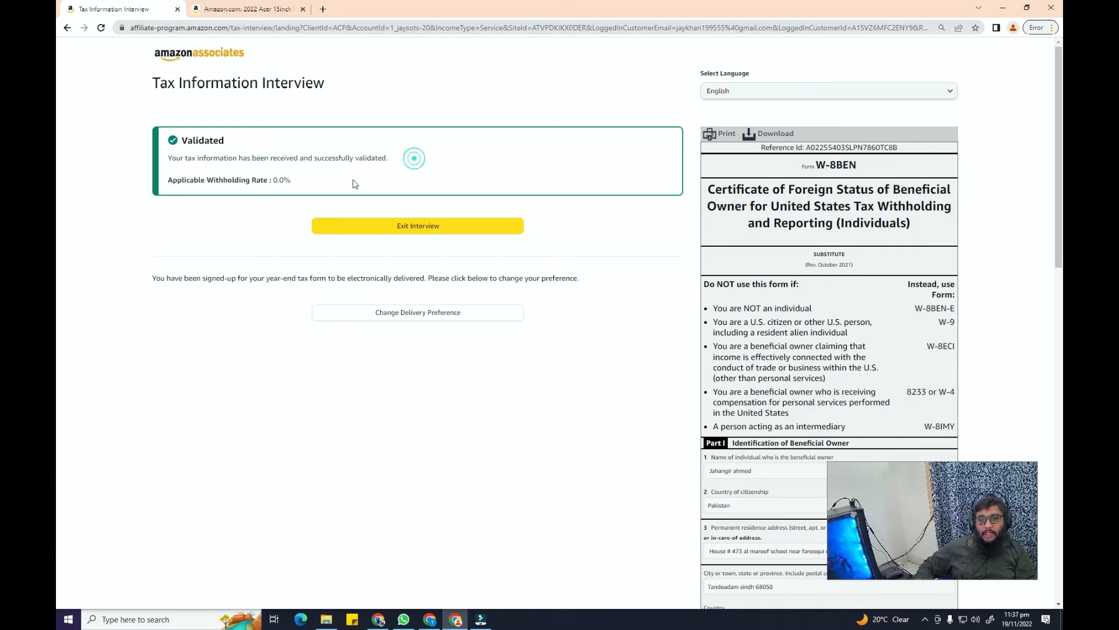
mouse_move(269, 181)
mouse_down()
mouse_move(281, 180)
mouse_move(170, 181)
mouse_move(312, 195)
mouse_move(273, 180)
mouse_up()
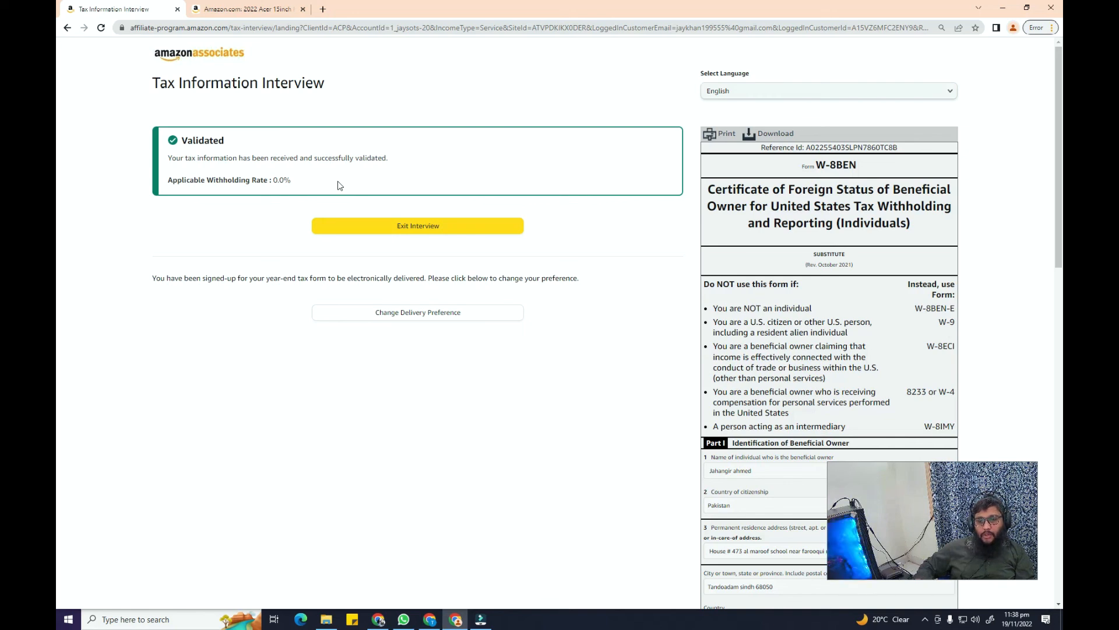
click(420, 224)
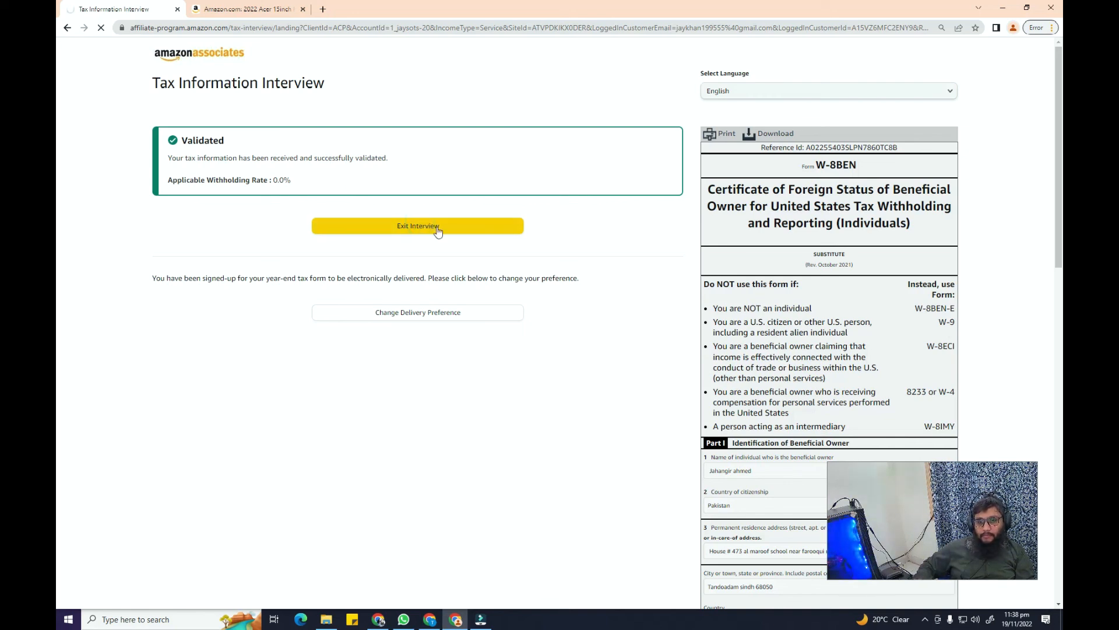
Exit the tax interview back to the Associates Central home dashboard
click(925, 619)
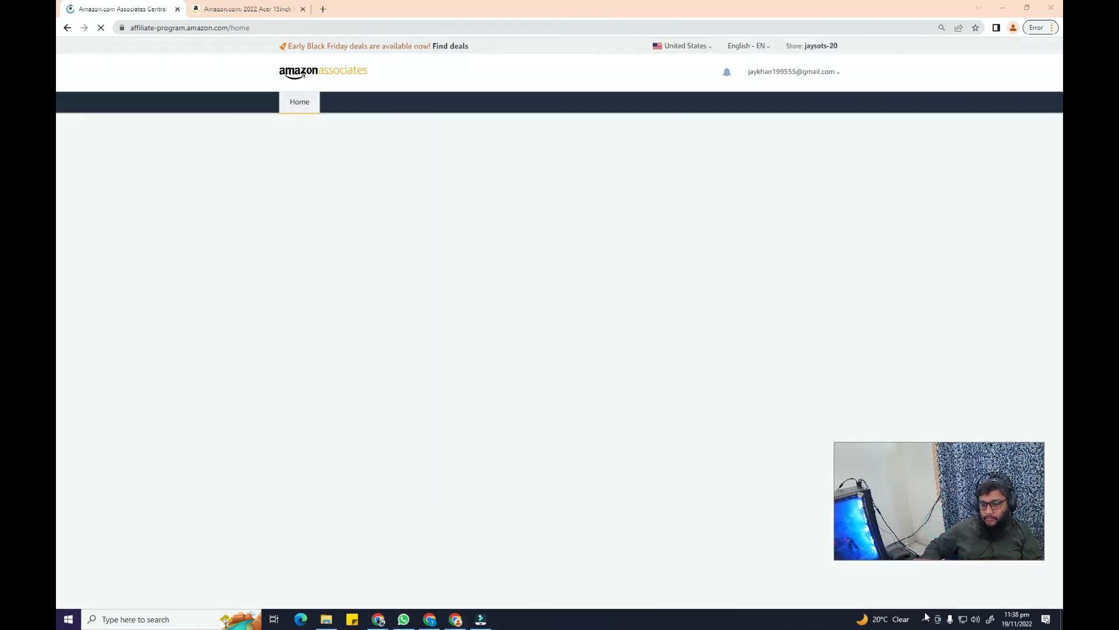
click(916, 578)
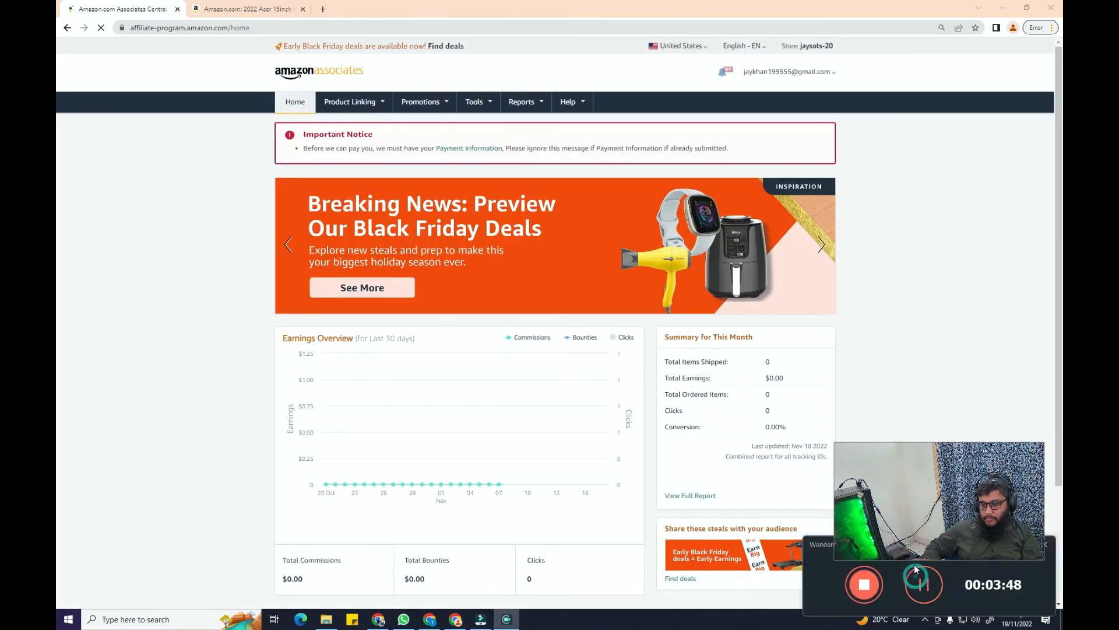